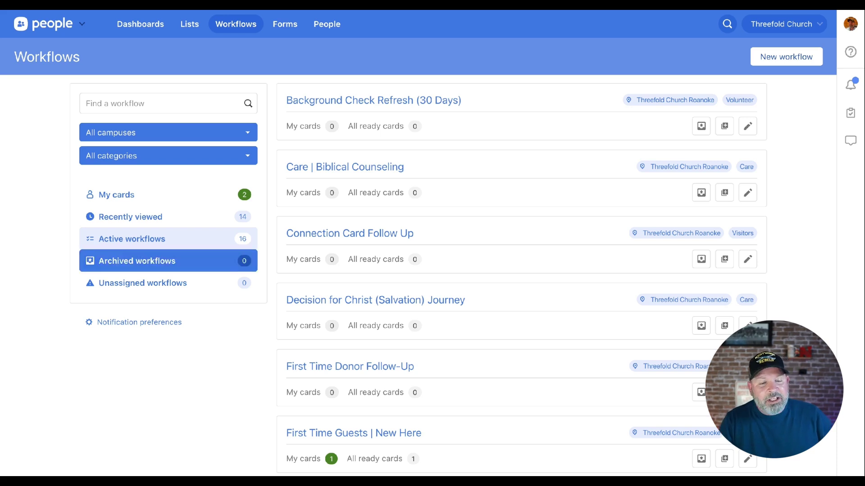
Filter the Workflows list to show only archived workflows, of which there are none yet
{"action": "left_click", "coordinate": [154, 261]}
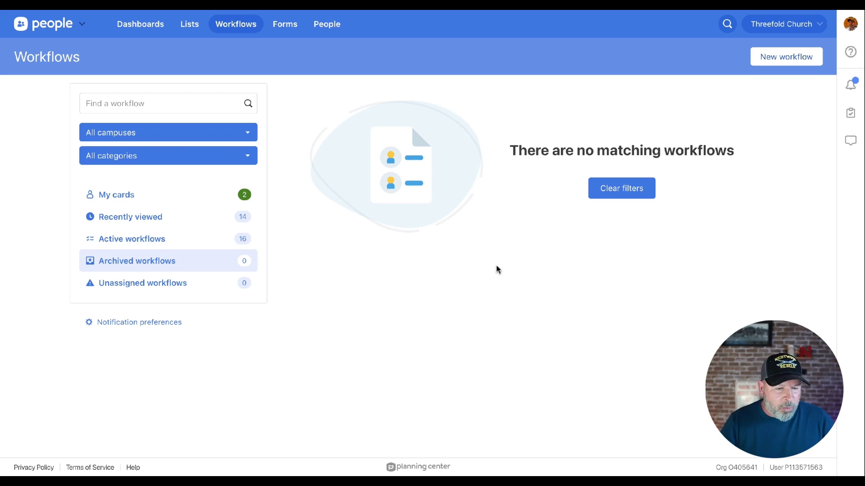
{"action": "left_click", "coordinate": [184, 247]}
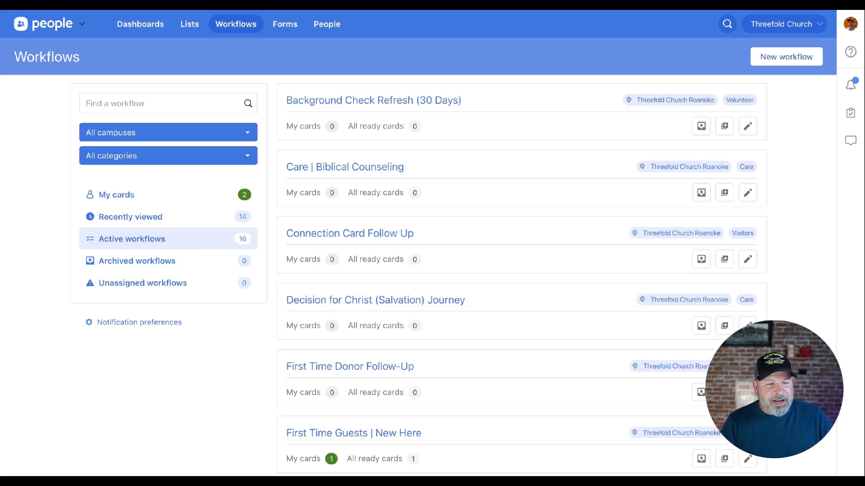
{"action": "left_click", "coordinate": [185, 159]}
{"action": "left_click", "coordinate": [45, 204]}
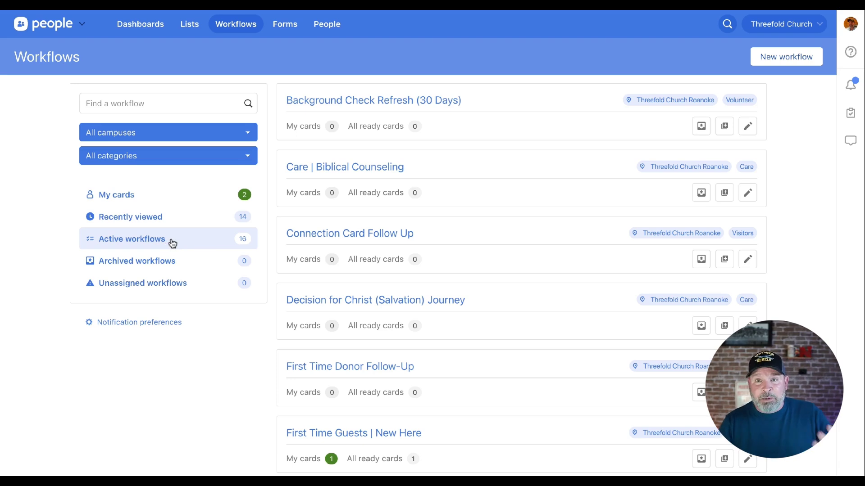
{"action": "left_click", "coordinate": [175, 268]}
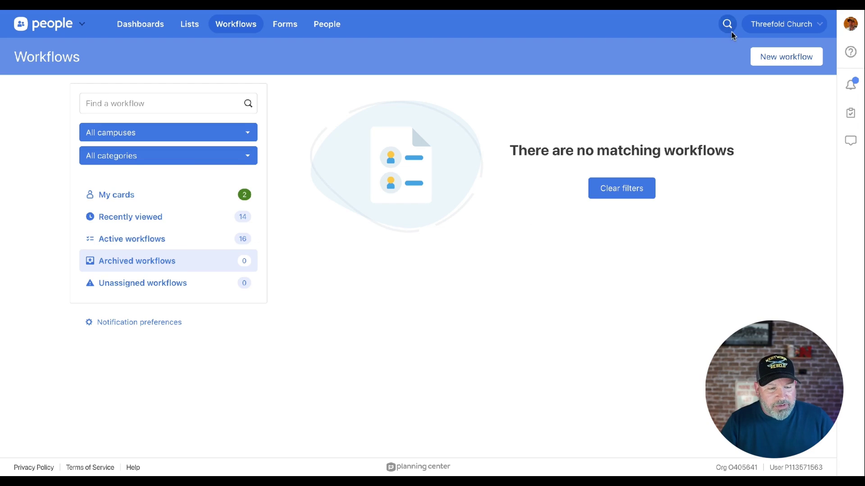
{"action": "left_click", "coordinate": [175, 199]}
{"action": "left_click", "coordinate": [175, 238]}
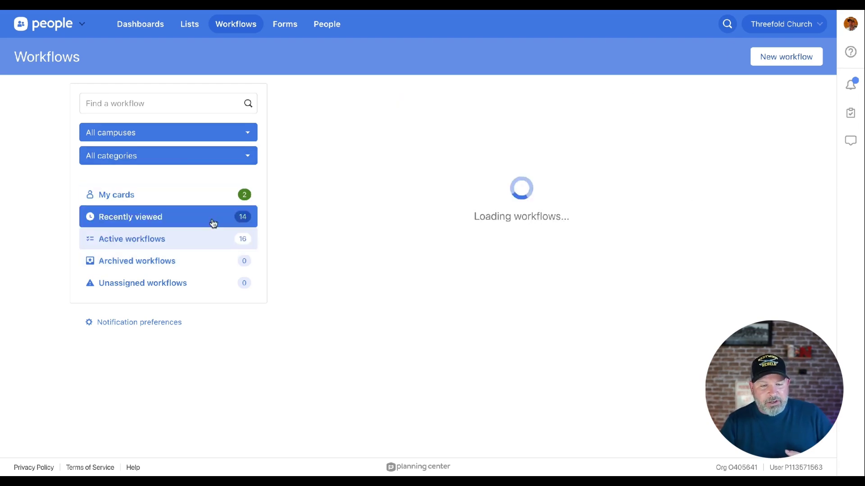
Open the Connection Card Follow Up workflow and view its Actions menu
{"action": "left_click", "coordinate": [395, 235]}
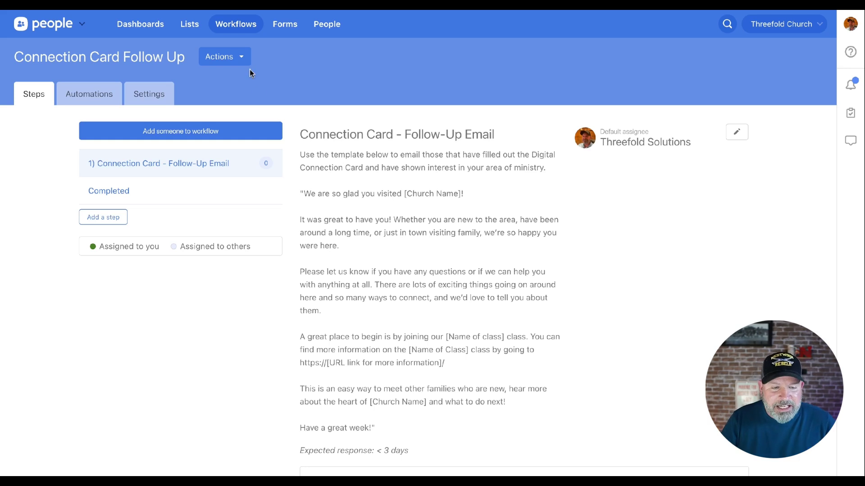
{"action": "left_click", "coordinate": [244, 59]}
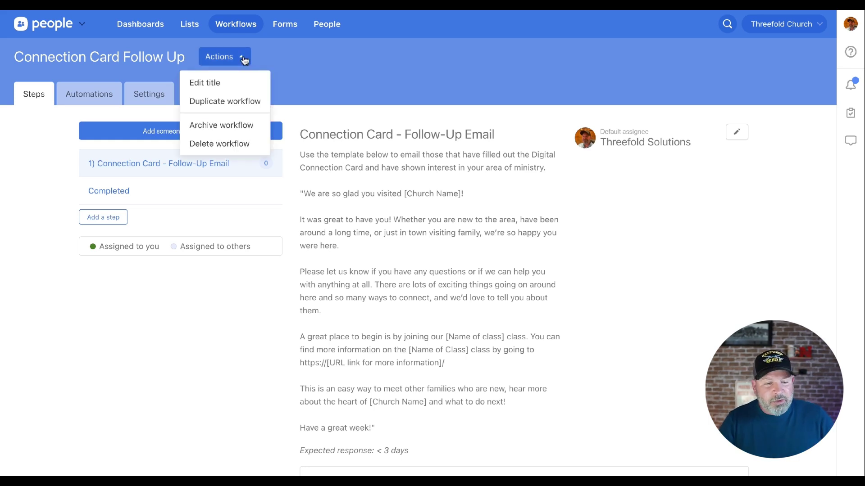
Archive Connection Card Follow Up and reopen it from the Archived workflows list
{"action": "left_click", "coordinate": [228, 129]}
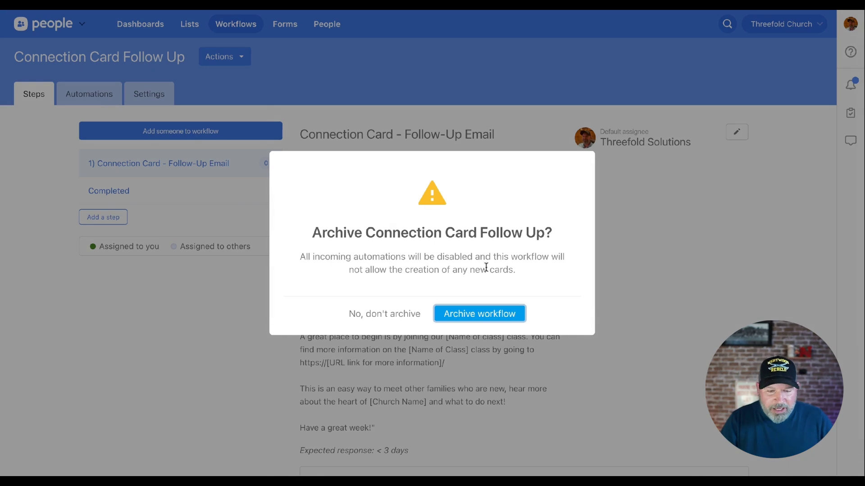
{"action": "left_click", "coordinate": [488, 317]}
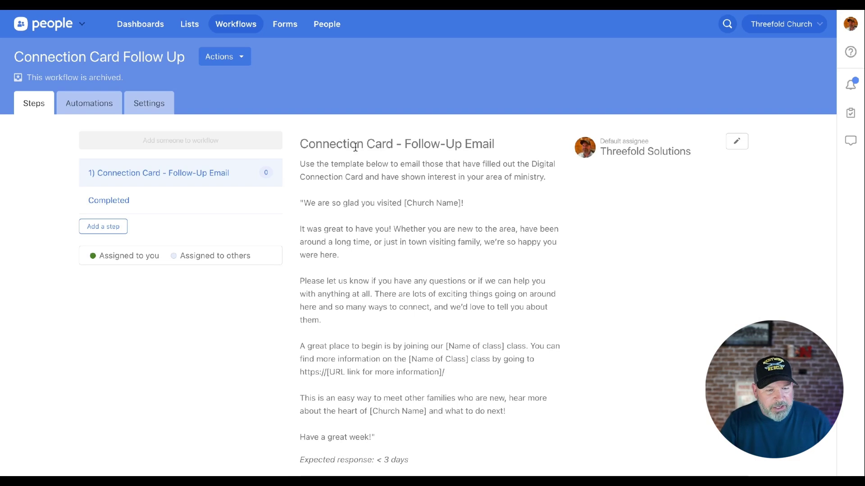
{"action": "left_click", "coordinate": [229, 26]}
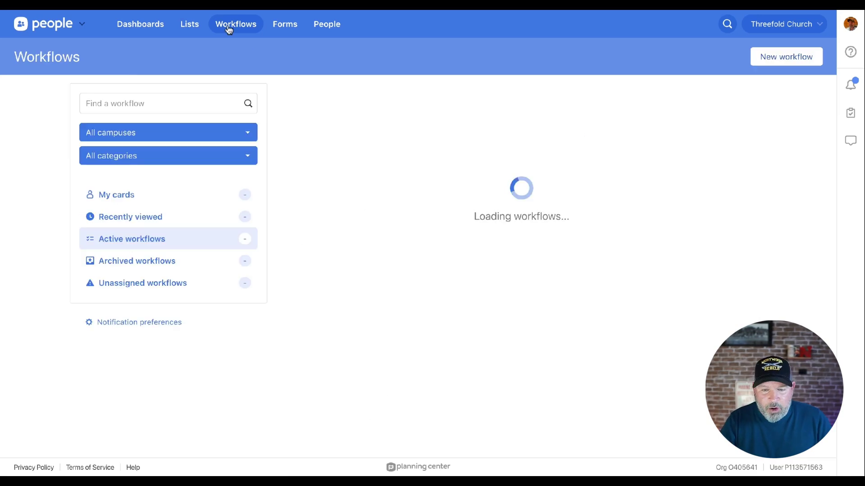
{"action": "left_click", "coordinate": [146, 270]}
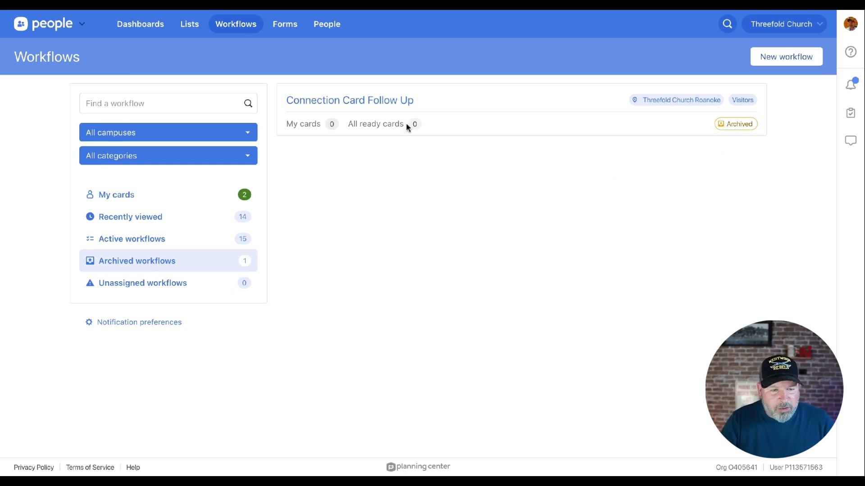
{"action": "left_click", "coordinate": [388, 104]}
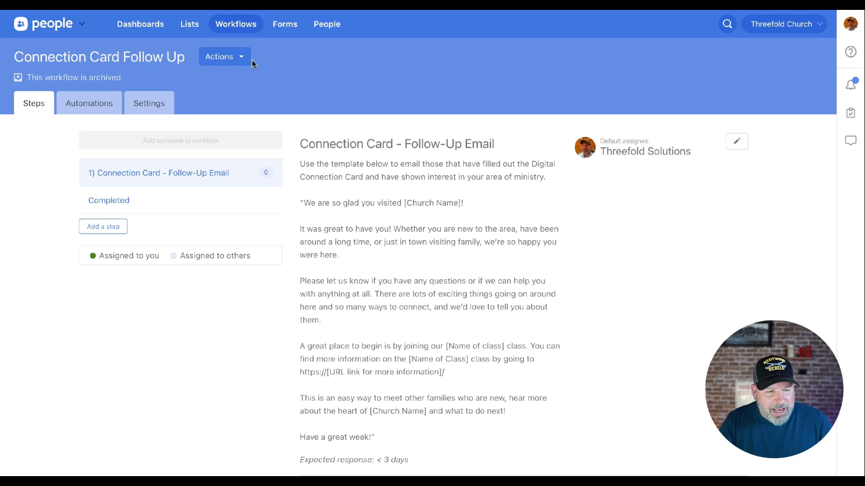
{"action": "left_click", "coordinate": [240, 58]}
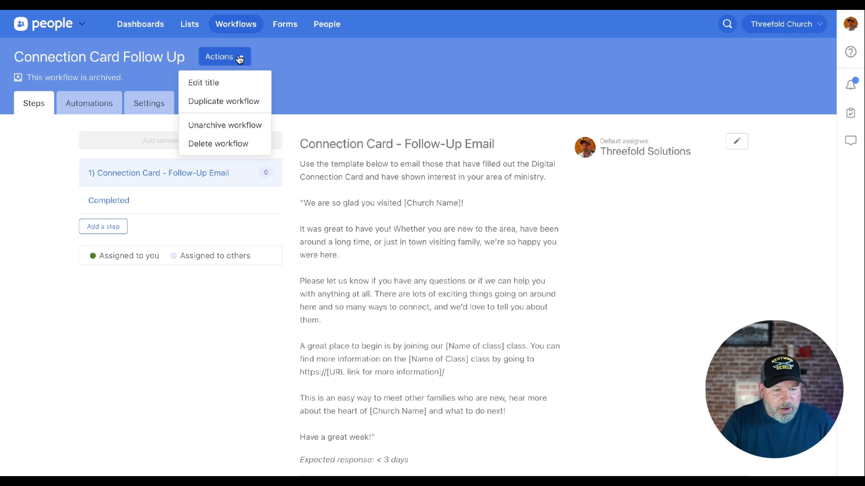
Unarchive the Connection Card Follow Up workflow from its Actions menu
{"action": "left_click", "coordinate": [240, 128]}
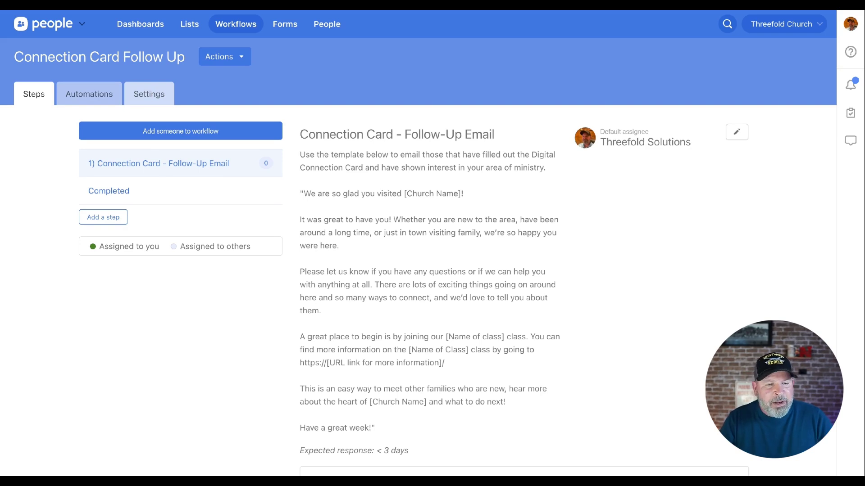
Review the workflow's collaborators and its Threefold Church Roanoke and Visitors filters, revisiting Steps briefly
{"action": "left_click", "coordinate": [142, 93]}
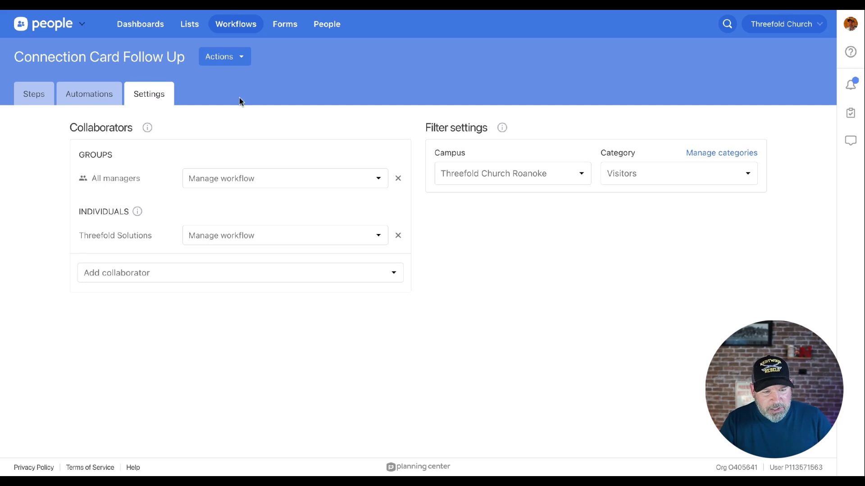
{"action": "left_click", "coordinate": [31, 95]}
{"action": "scroll", "coordinate": [152, 357], "scroll_direction": "down", "scroll_amount": 3}
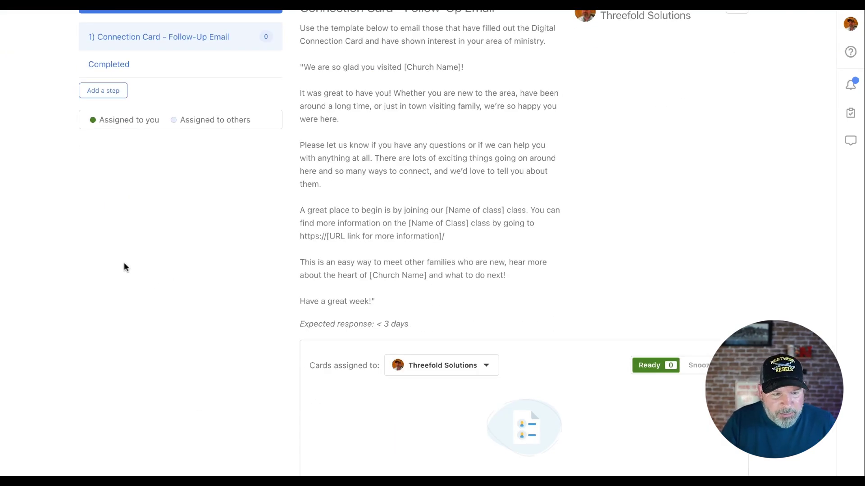
{"action": "scroll", "coordinate": [124, 264], "scroll_direction": "up", "scroll_amount": 3}
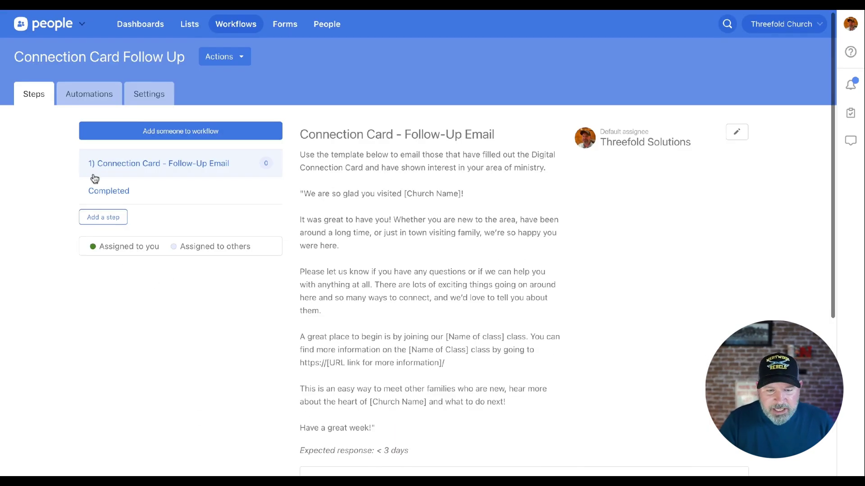
{"action": "left_click", "coordinate": [161, 95]}
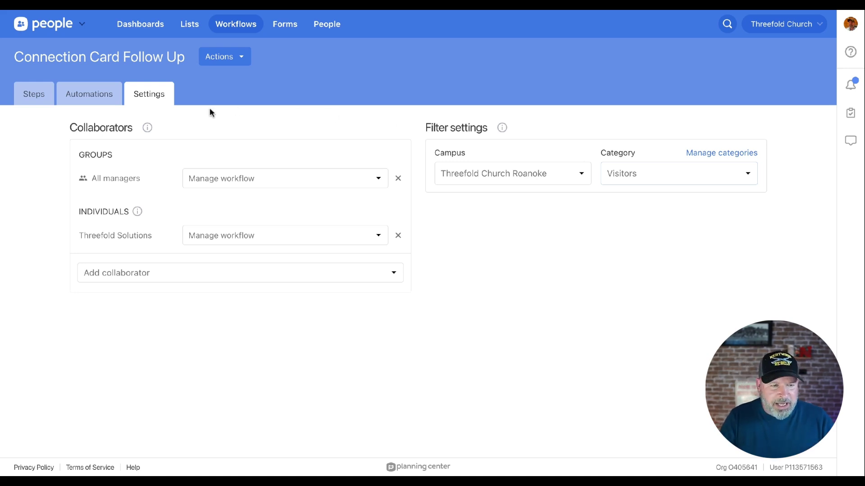
{"action": "left_click", "coordinate": [93, 97]}
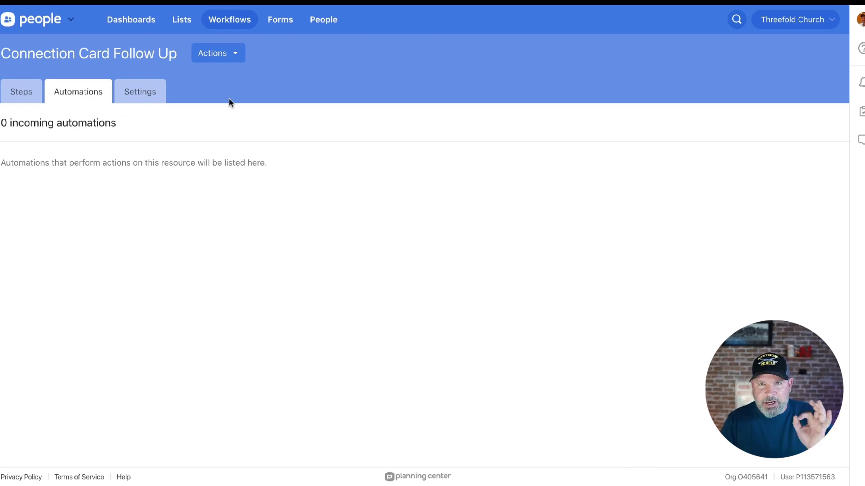
Return to the Connection Card Follow Up workflow's Steps after seeing 0 incoming automations
{"action": "left_click", "coordinate": [27, 92]}
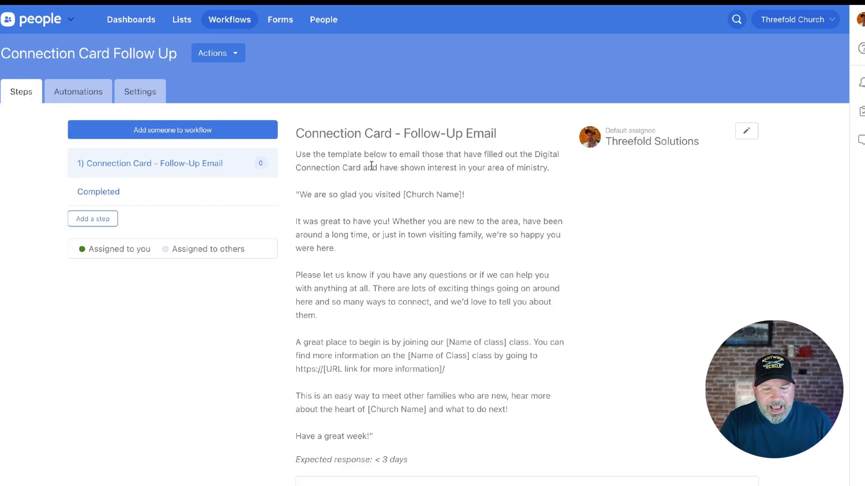
Open the First Time Guests | New Here workflow from the active workflows list
{"action": "scroll", "coordinate": [380, 247], "scroll_direction": "down", "scroll_amount": 5}
{"action": "scroll", "coordinate": [428, 174], "scroll_direction": "up", "scroll_amount": 5}
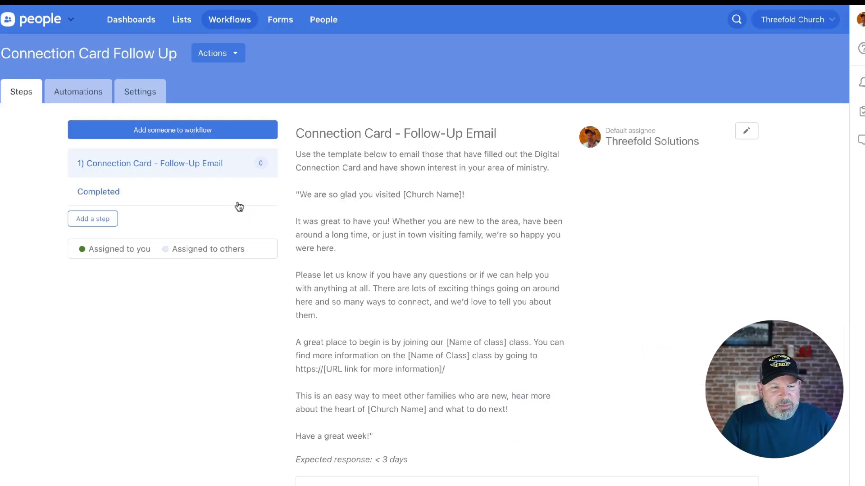
{"action": "left_click", "coordinate": [223, 23]}
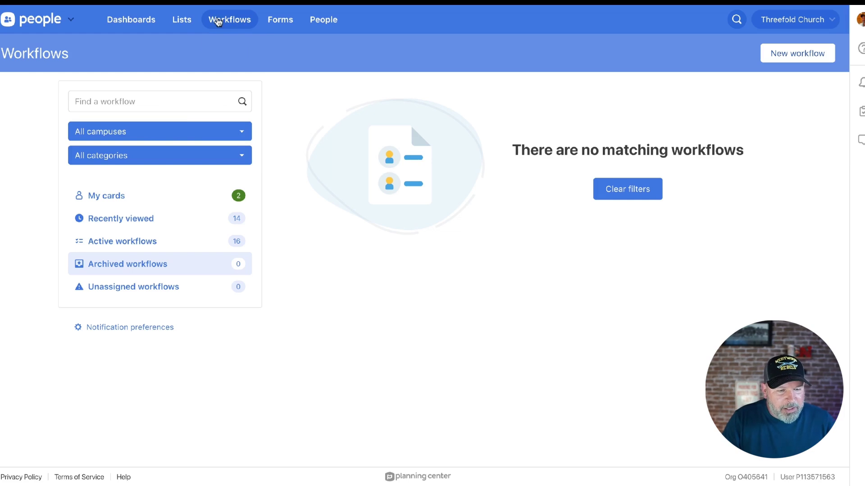
{"action": "left_click", "coordinate": [156, 245]}
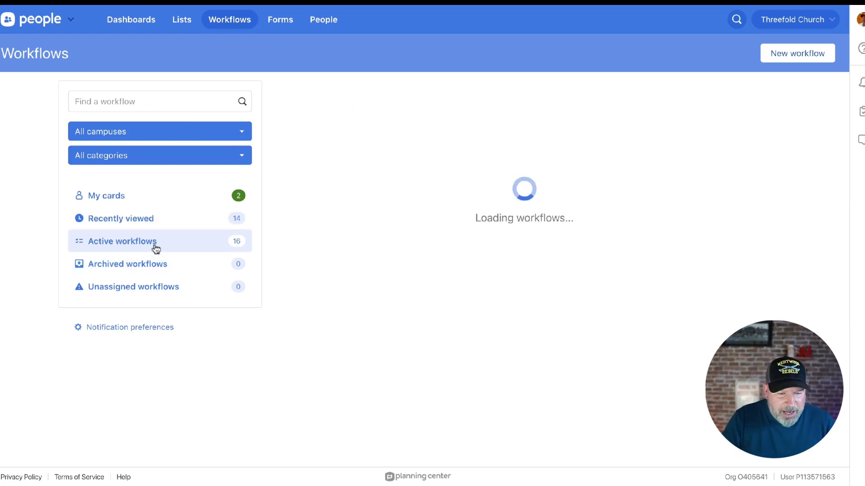
{"action": "scroll", "coordinate": [474, 273], "scroll_direction": "down", "scroll_amount": 1}
{"action": "scroll", "coordinate": [473, 274], "scroll_direction": "down", "scroll_amount": 1}
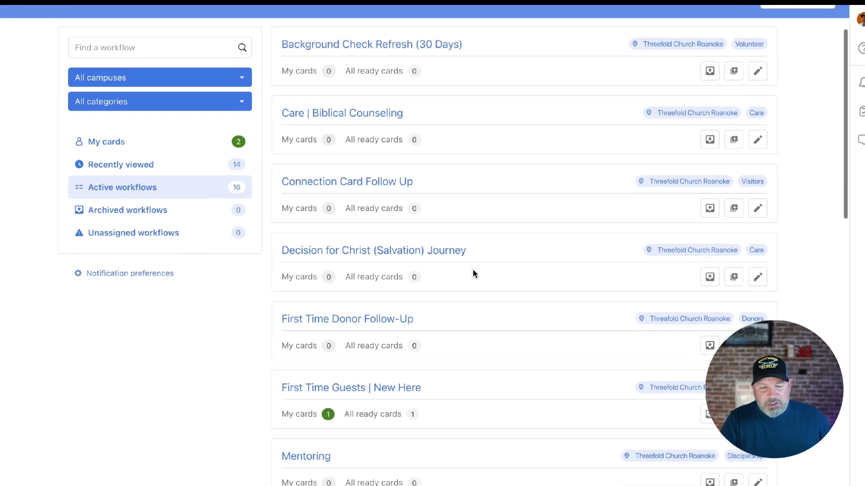
{"action": "scroll", "coordinate": [474, 273], "scroll_direction": "down", "scroll_amount": 3}
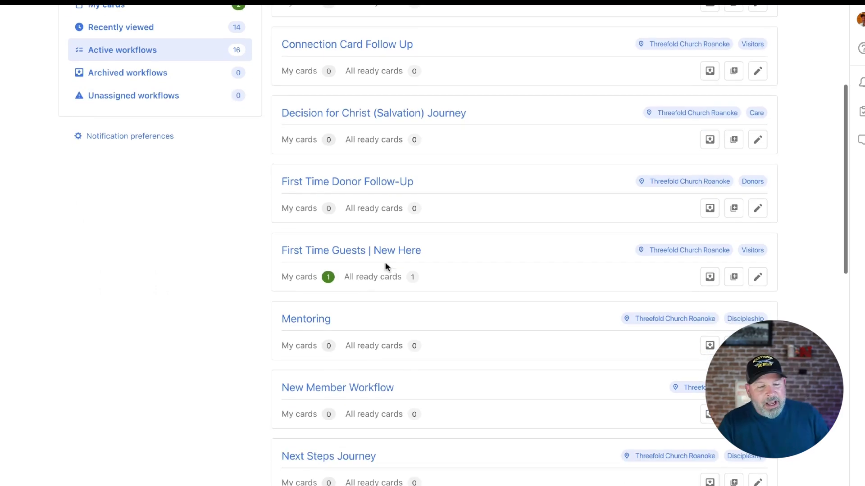
{"action": "left_click", "coordinate": [384, 252]}
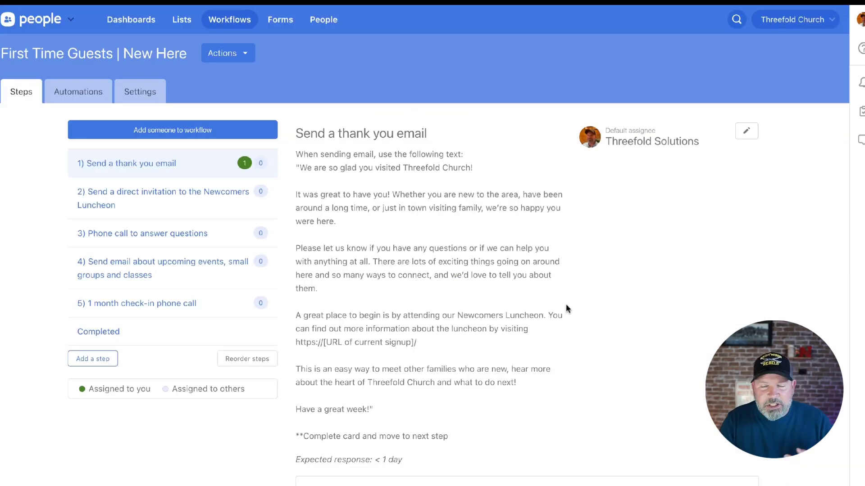
Open the step 1 guest's card on the Send a thank you email step
{"action": "scroll", "coordinate": [565, 304], "scroll_direction": "down", "scroll_amount": 1}
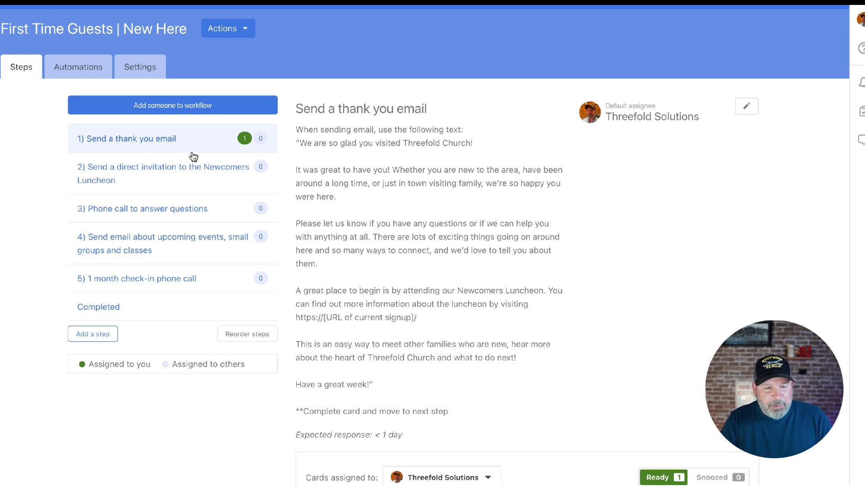
{"action": "scroll", "coordinate": [400, 198], "scroll_direction": "down", "scroll_amount": 5}
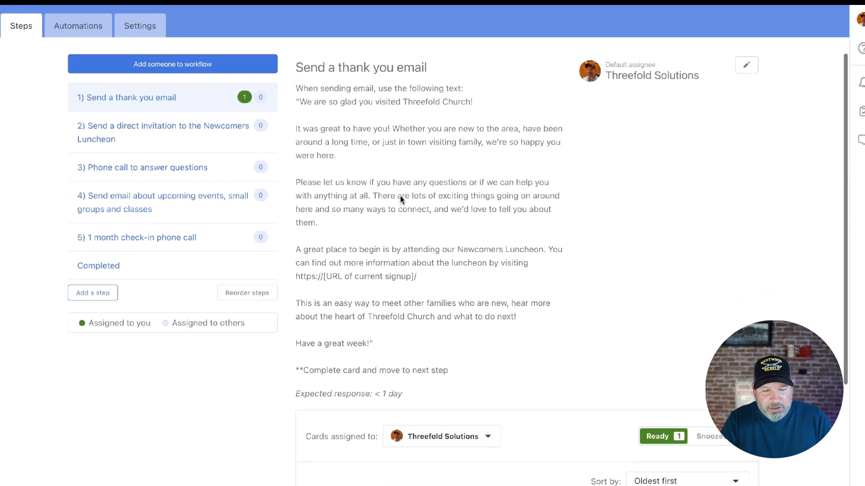
{"action": "scroll", "coordinate": [400, 198], "scroll_direction": "down", "scroll_amount": 2}
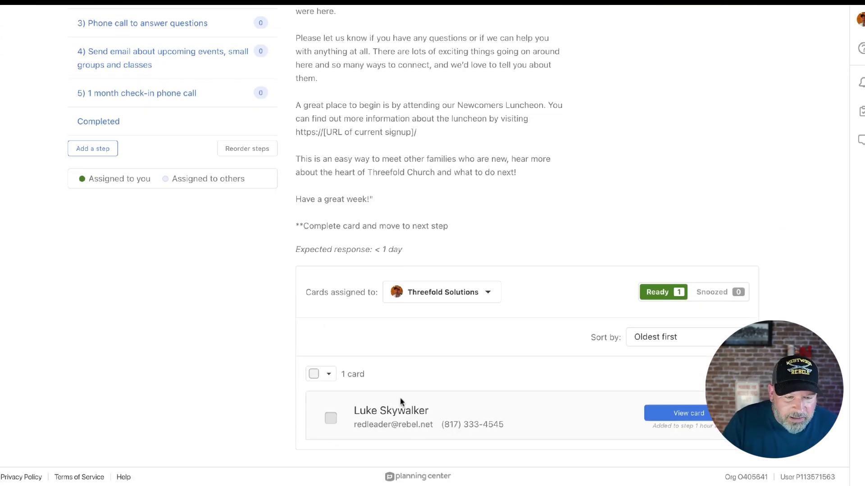
{"action": "left_click", "coordinate": [666, 413]}
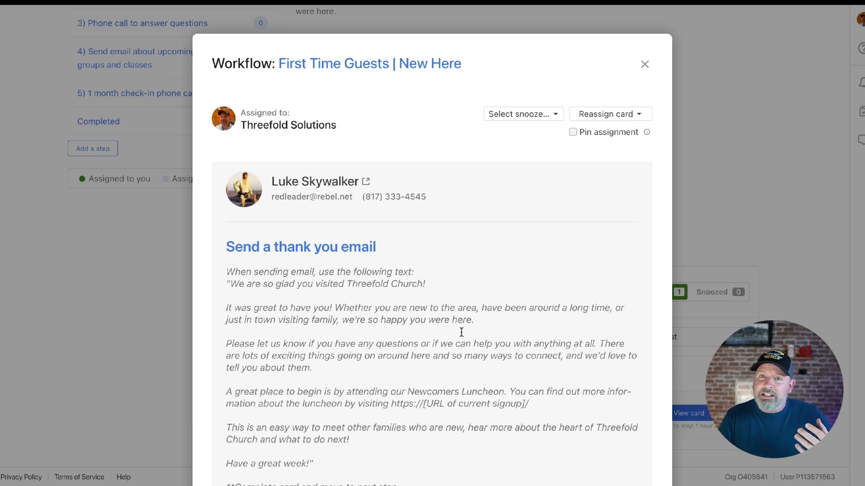
{"action": "scroll", "coordinate": [462, 332], "scroll_direction": "down", "scroll_amount": 2}
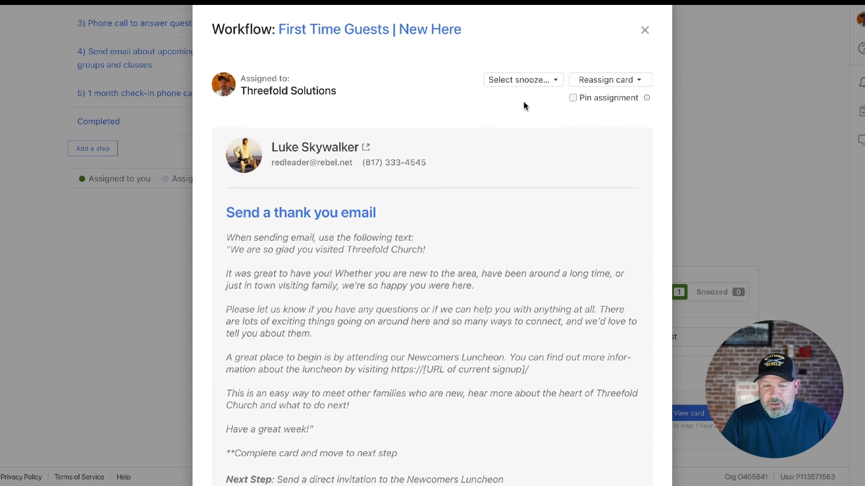
{"action": "scroll", "coordinate": [523, 107], "scroll_direction": "up", "scroll_amount": 2}
{"action": "left_click", "coordinate": [548, 115]}
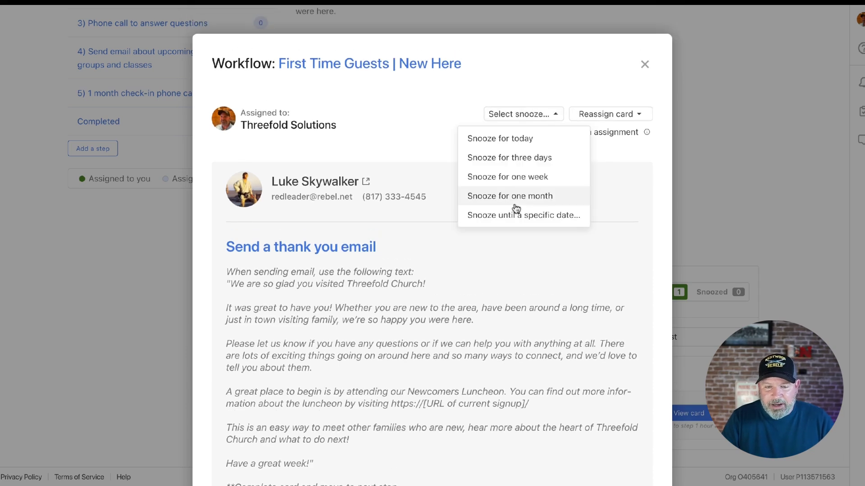
{"action": "left_click", "coordinate": [530, 80]}
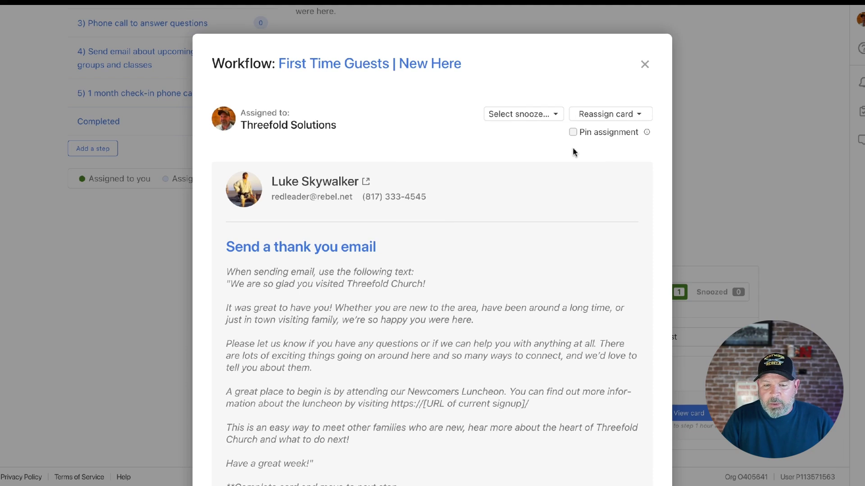
{"action": "left_click", "coordinate": [595, 116]}
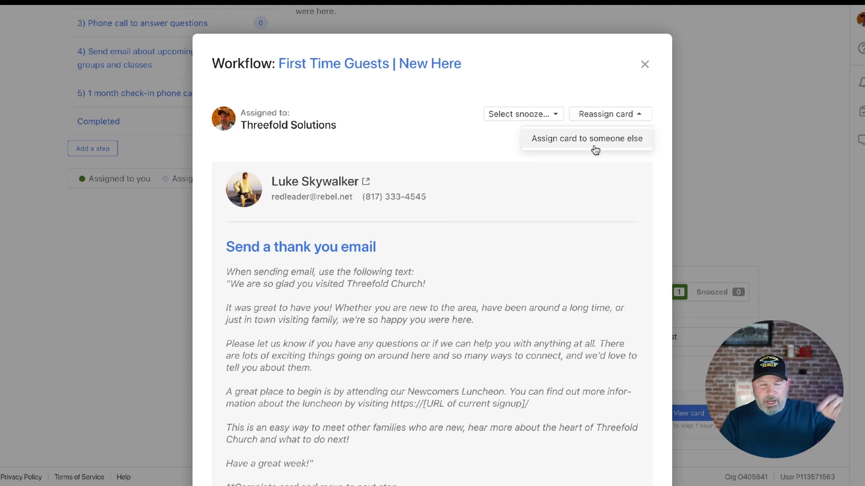
{"action": "left_click", "coordinate": [560, 81]}
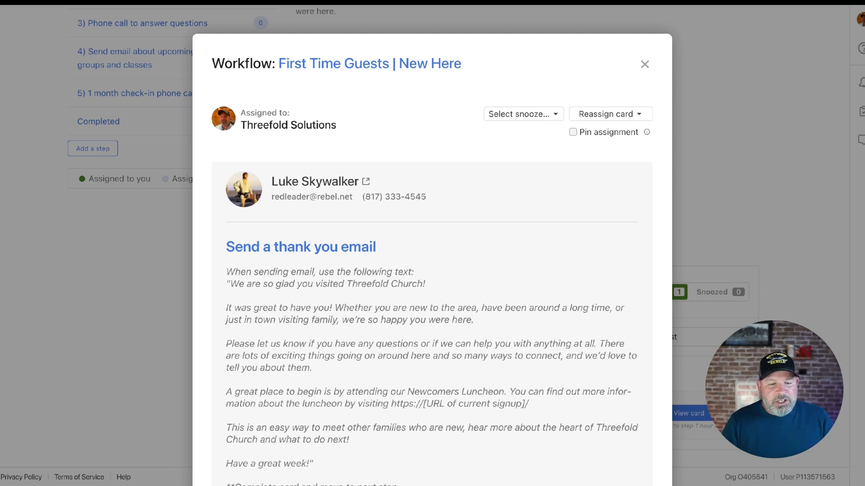
{"action": "scroll", "coordinate": [563, 187], "scroll_direction": "down", "scroll_amount": 5}
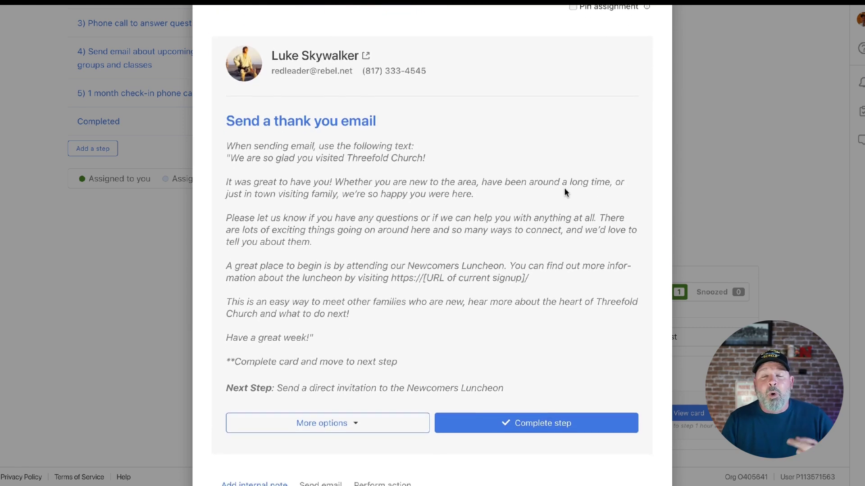
{"action": "scroll", "coordinate": [564, 188], "scroll_direction": "down", "scroll_amount": 4}
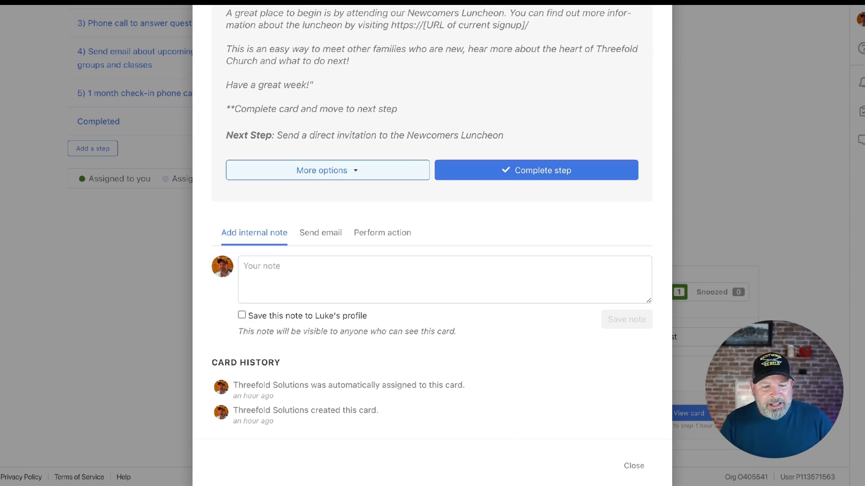
{"action": "left_click", "coordinate": [327, 171]}
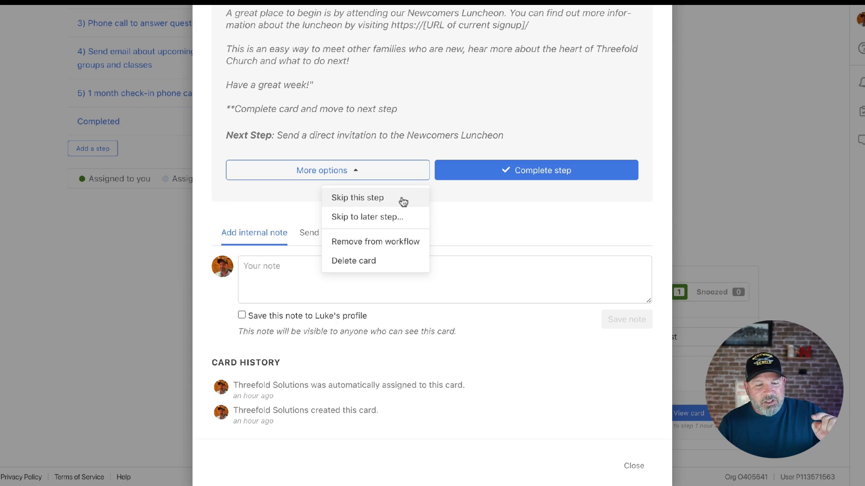
{"action": "left_click", "coordinate": [390, 219]}
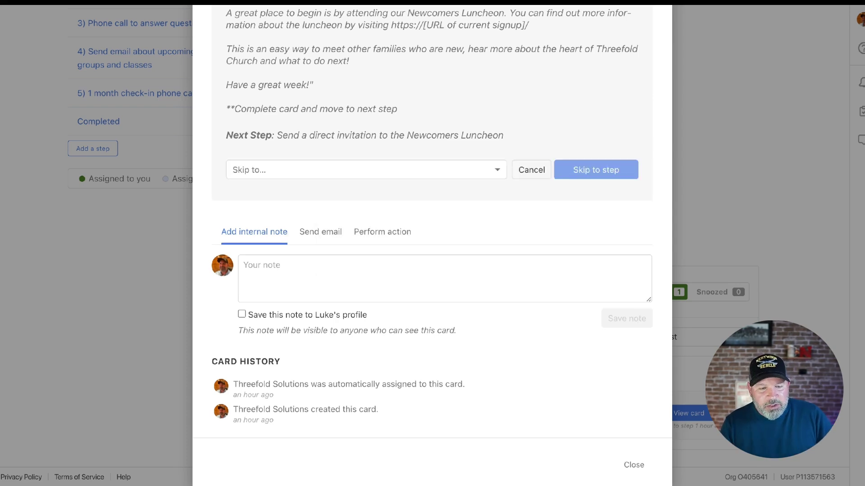
{"action": "left_click", "coordinate": [425, 171]}
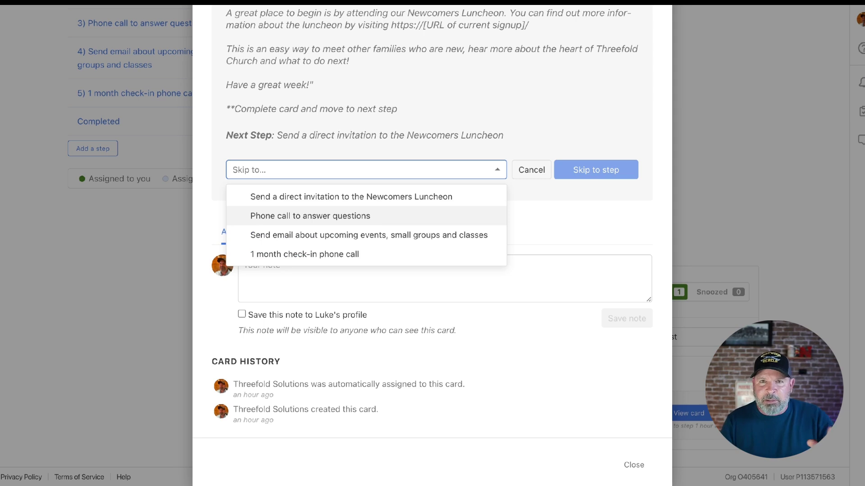
{"action": "left_click", "coordinate": [466, 154]}
{"action": "left_click", "coordinate": [424, 180]}
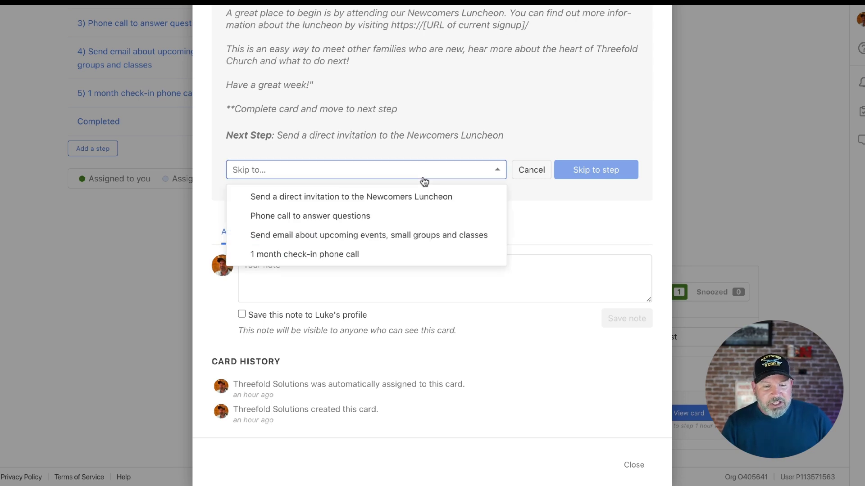
{"action": "left_click", "coordinate": [453, 134]}
{"action": "left_click", "coordinate": [527, 169]}
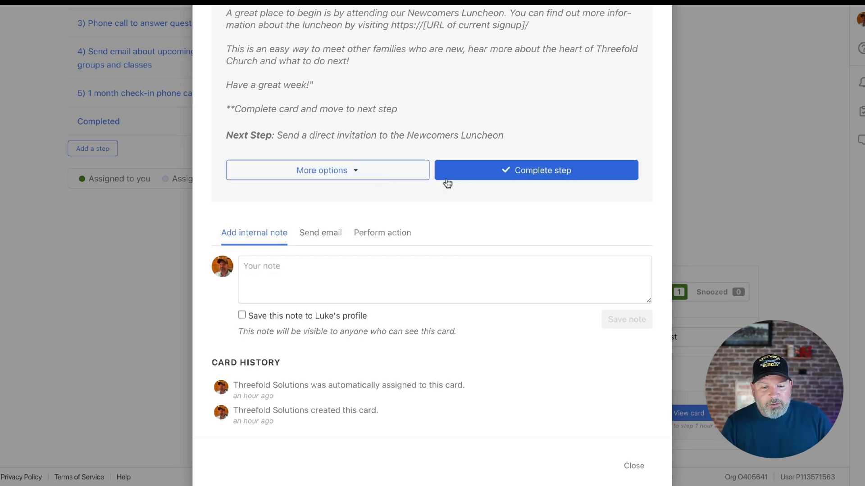
{"action": "left_click", "coordinate": [384, 179]}
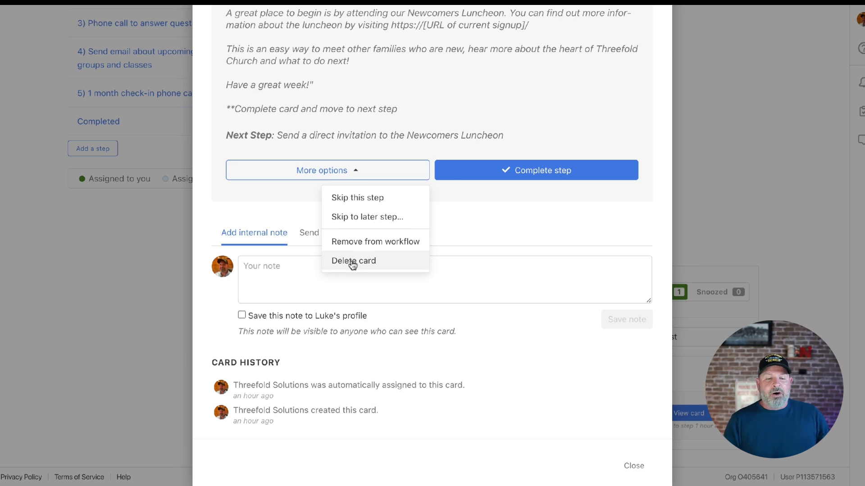
{"action": "left_click", "coordinate": [465, 200]}
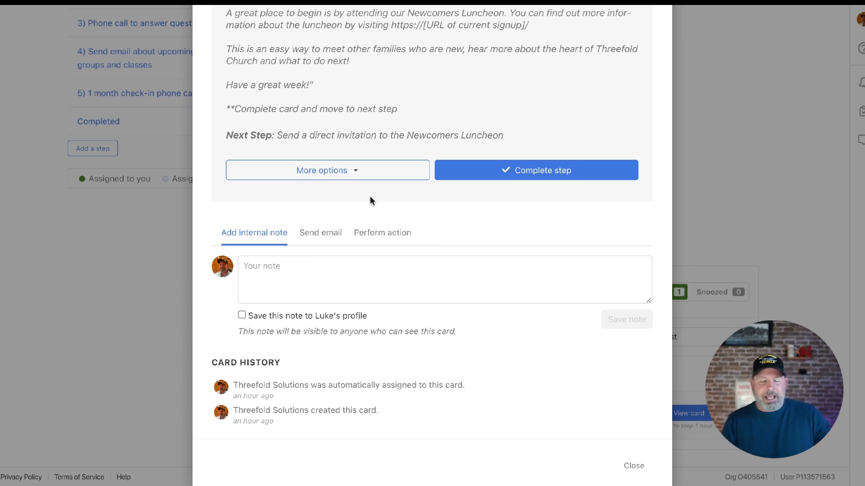
{"action": "scroll", "coordinate": [369, 200], "scroll_direction": "down", "scroll_amount": 1}
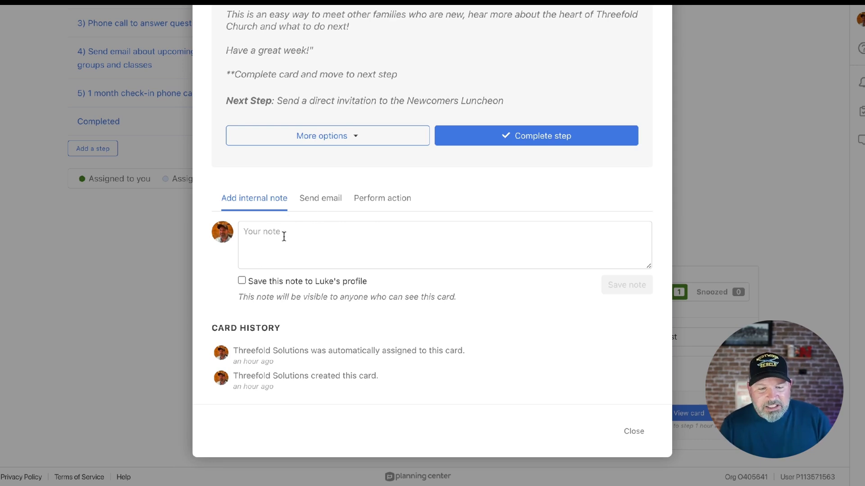
Start an email to the guest and fill it from the You're an All-Star! template
{"action": "left_click", "coordinate": [317, 205]}
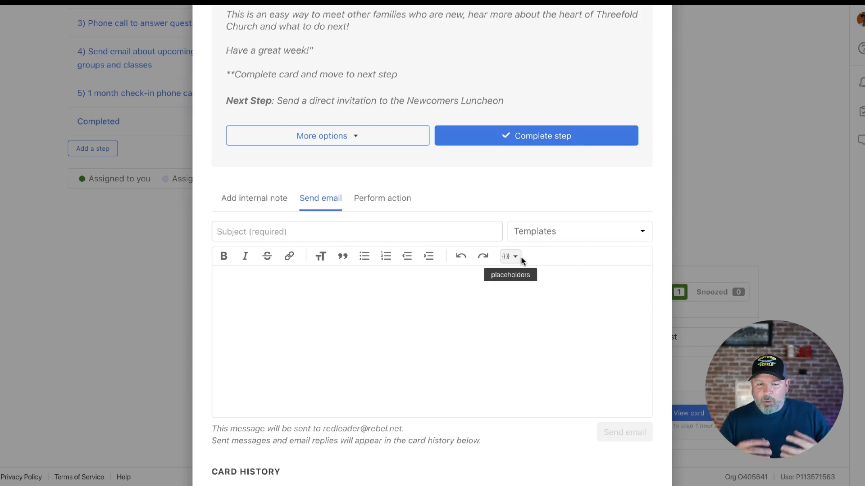
{"action": "scroll", "coordinate": [521, 252], "scroll_direction": "down", "scroll_amount": 1}
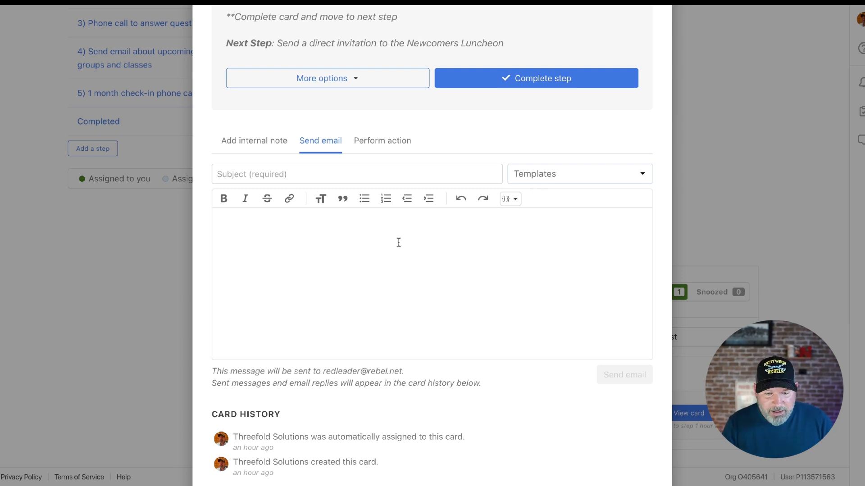
{"action": "left_click", "coordinate": [550, 179]}
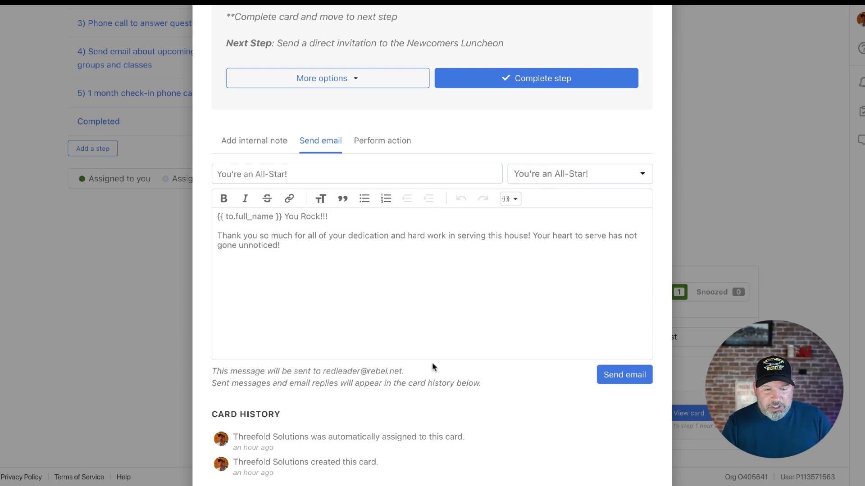
Send the You're an All-Star! email to the guest and check it in the card history
{"action": "scroll", "coordinate": [432, 367], "scroll_direction": "down", "scroll_amount": 2}
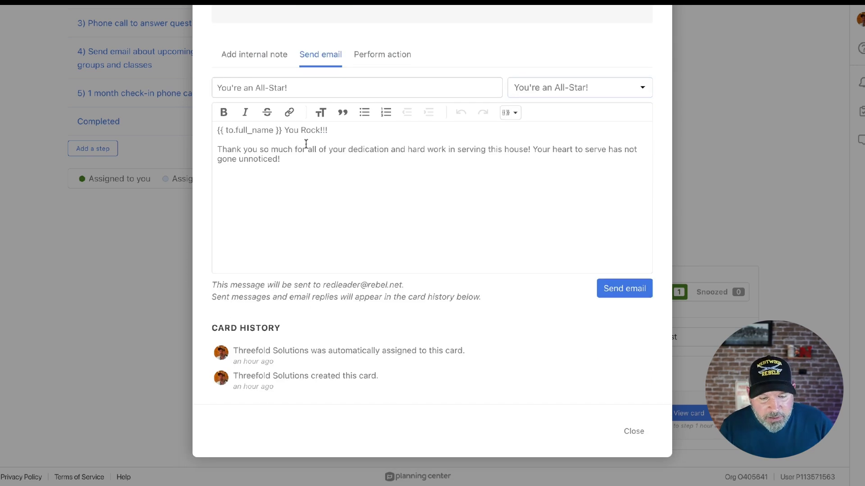
{"action": "left_click", "coordinate": [601, 293]}
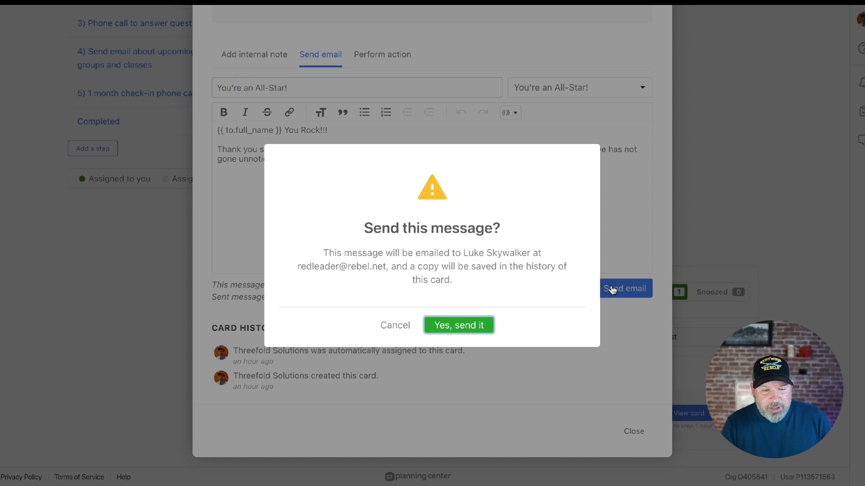
{"action": "left_click", "coordinate": [458, 328]}
{"action": "scroll", "coordinate": [373, 288], "scroll_direction": "down", "scroll_amount": 3}
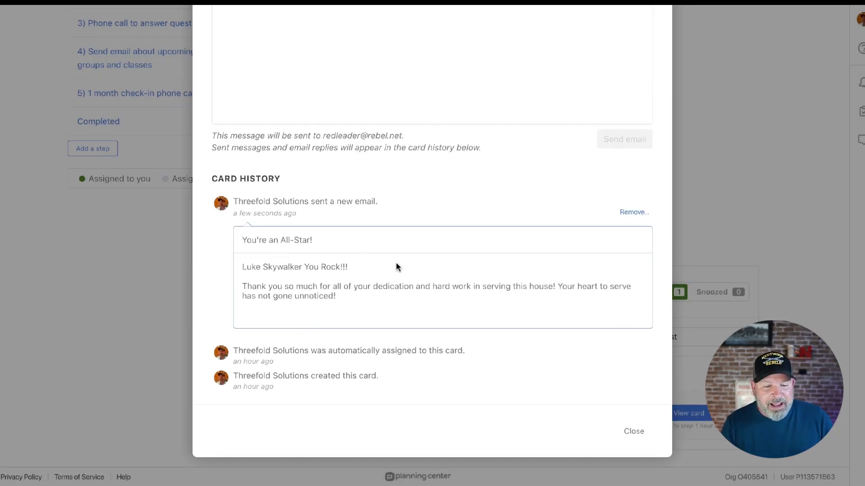
{"action": "scroll", "coordinate": [361, 249], "scroll_direction": "up", "scroll_amount": 2}
{"action": "scroll", "coordinate": [364, 273], "scroll_direction": "up", "scroll_amount": 4}
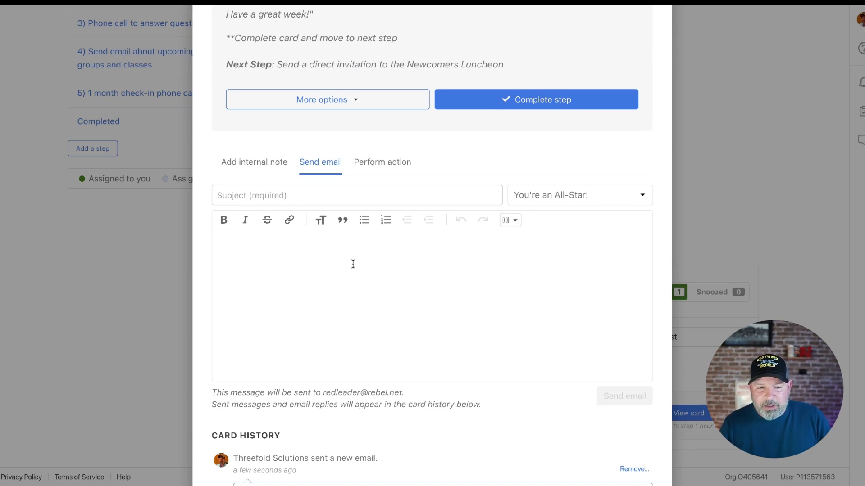
{"action": "left_click", "coordinate": [391, 167]}
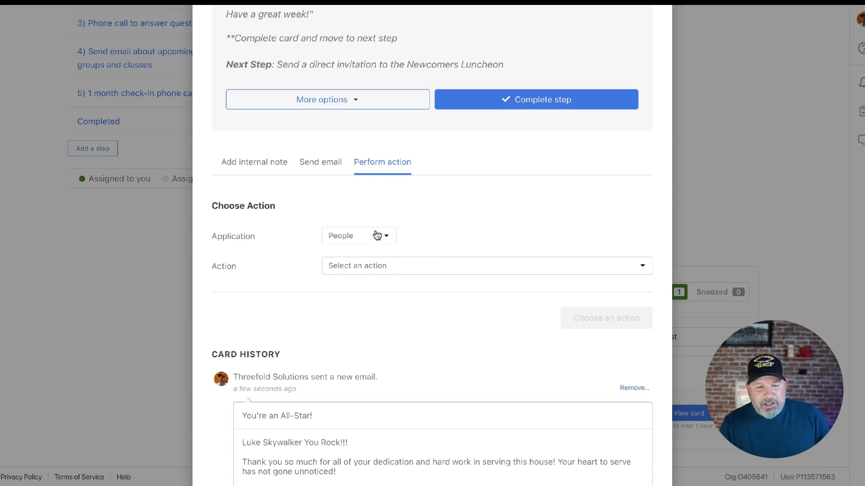
Switch the card's Perform action application from People to Services
{"action": "left_click", "coordinate": [363, 271]}
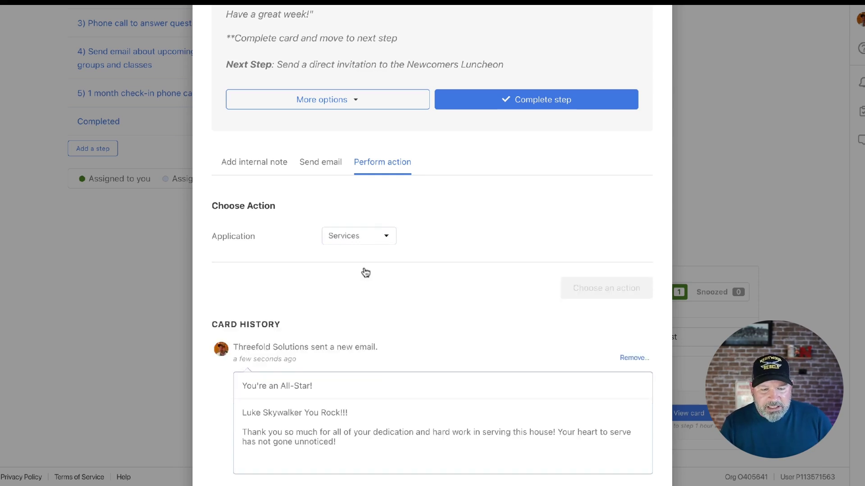